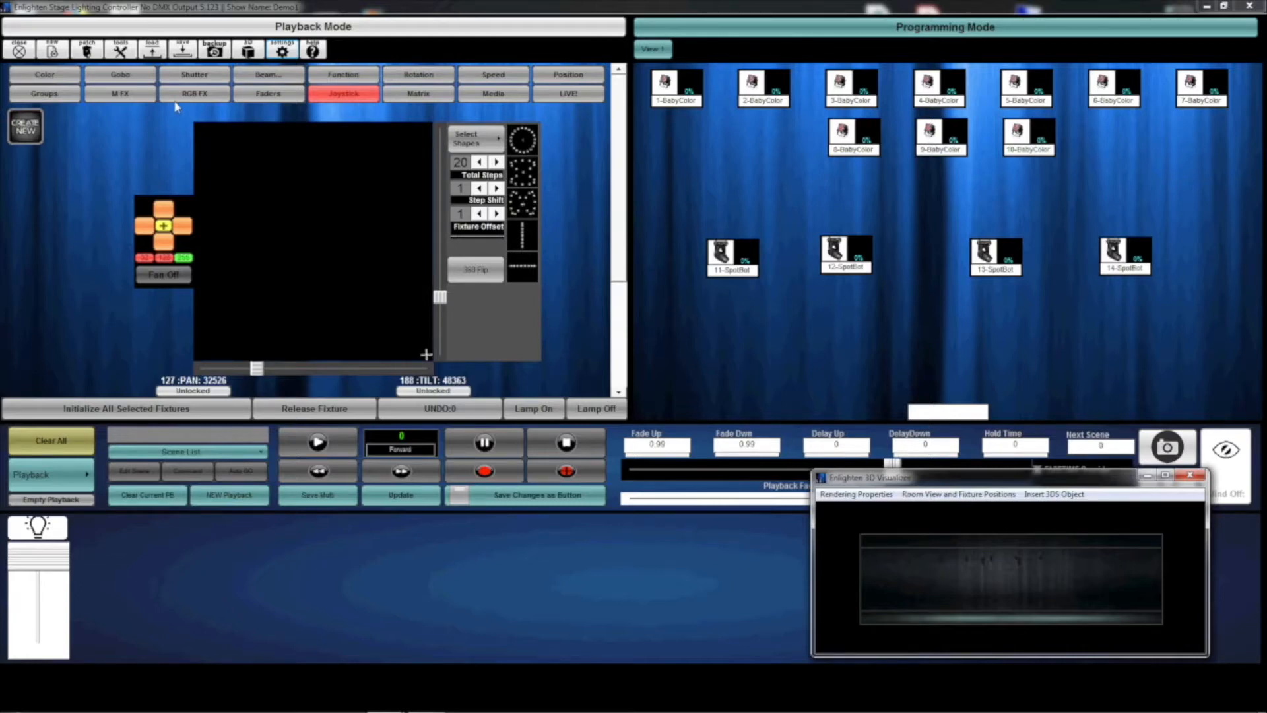
Clear all, initialize SpotBot fixtures 11 to 14, and aim them at about pan 32717 and tilt 50081.
click(69, 447)
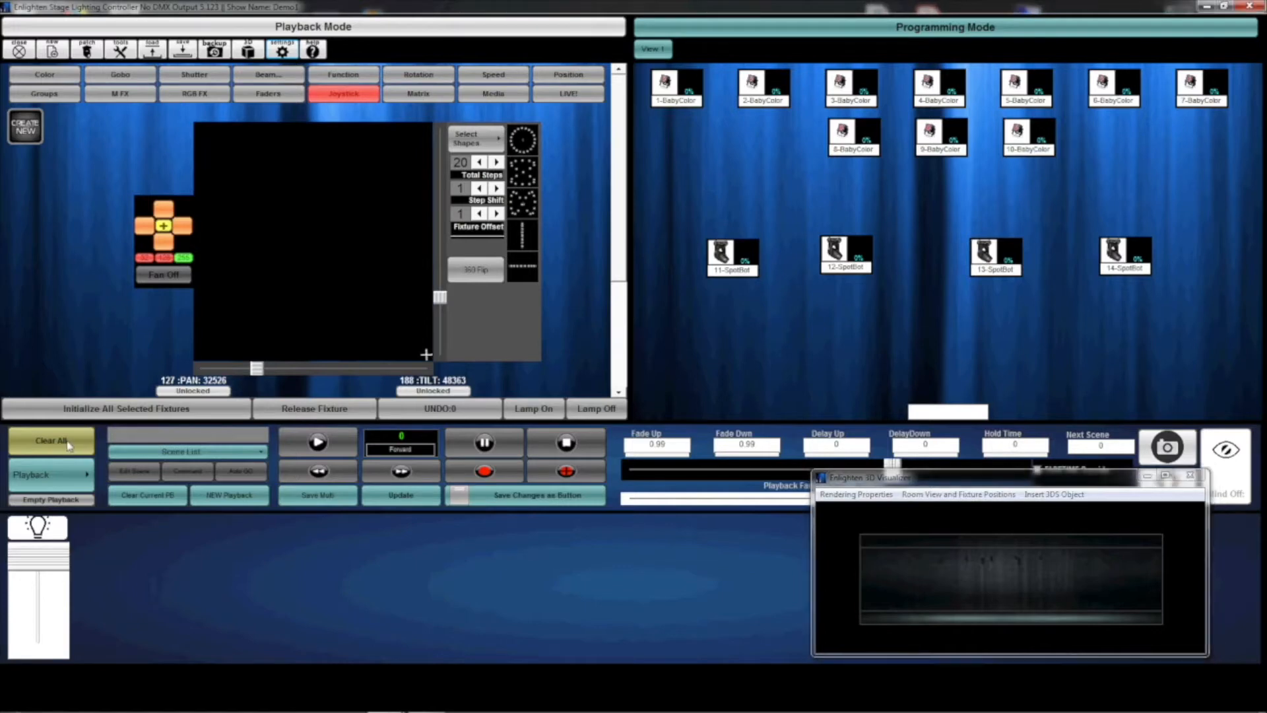
drag(1173, 308, 704, 233)
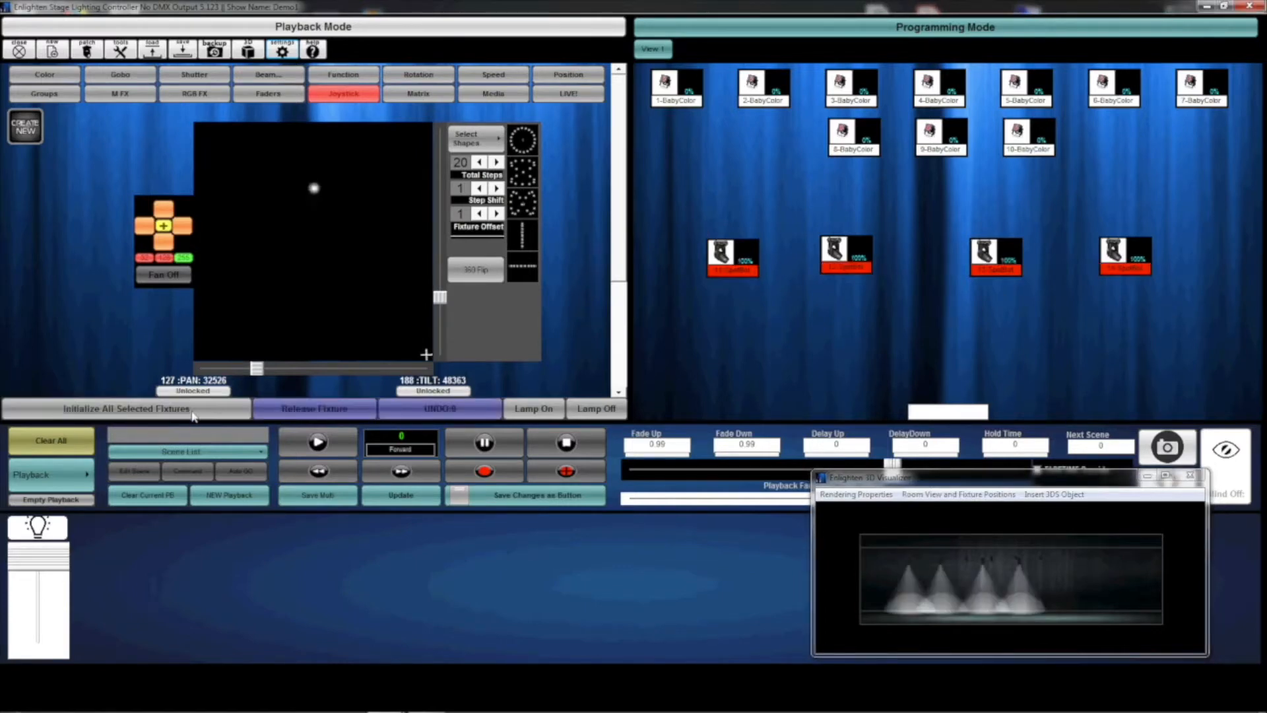
mouse_move(316, 173)
mouse_down()
mouse_move(325, 184)
mouse_move(303, 218)
mouse_move(306, 175)
mouse_up()
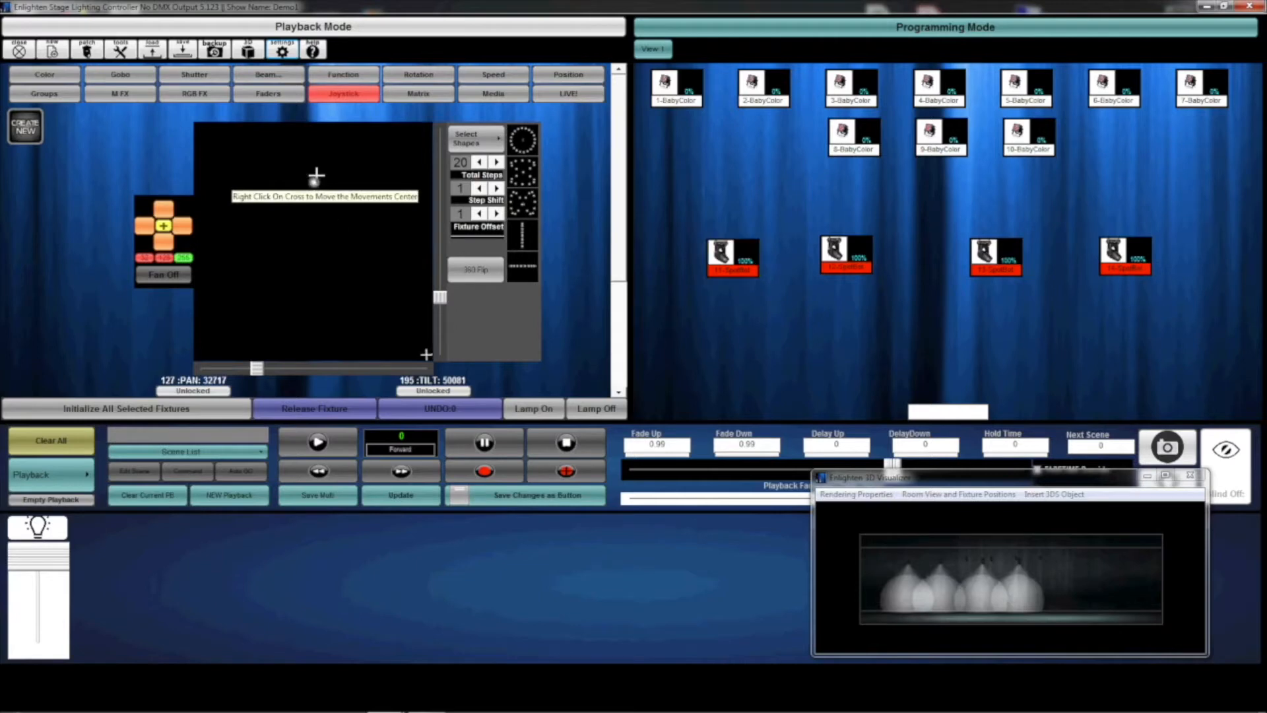
Apply the Circle movement shape to the four SpotBots and set the playback fade time to 0.42.
click(523, 140)
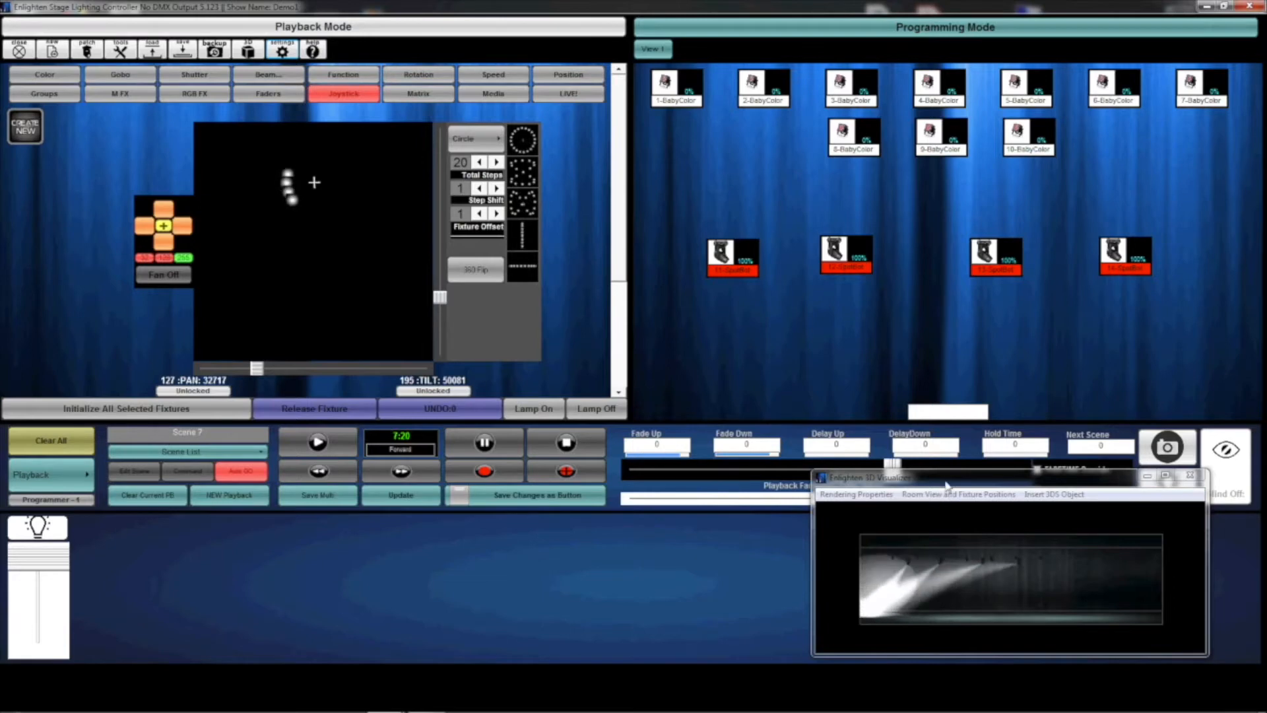
drag(947, 485, 944, 506)
drag(892, 470, 968, 475)
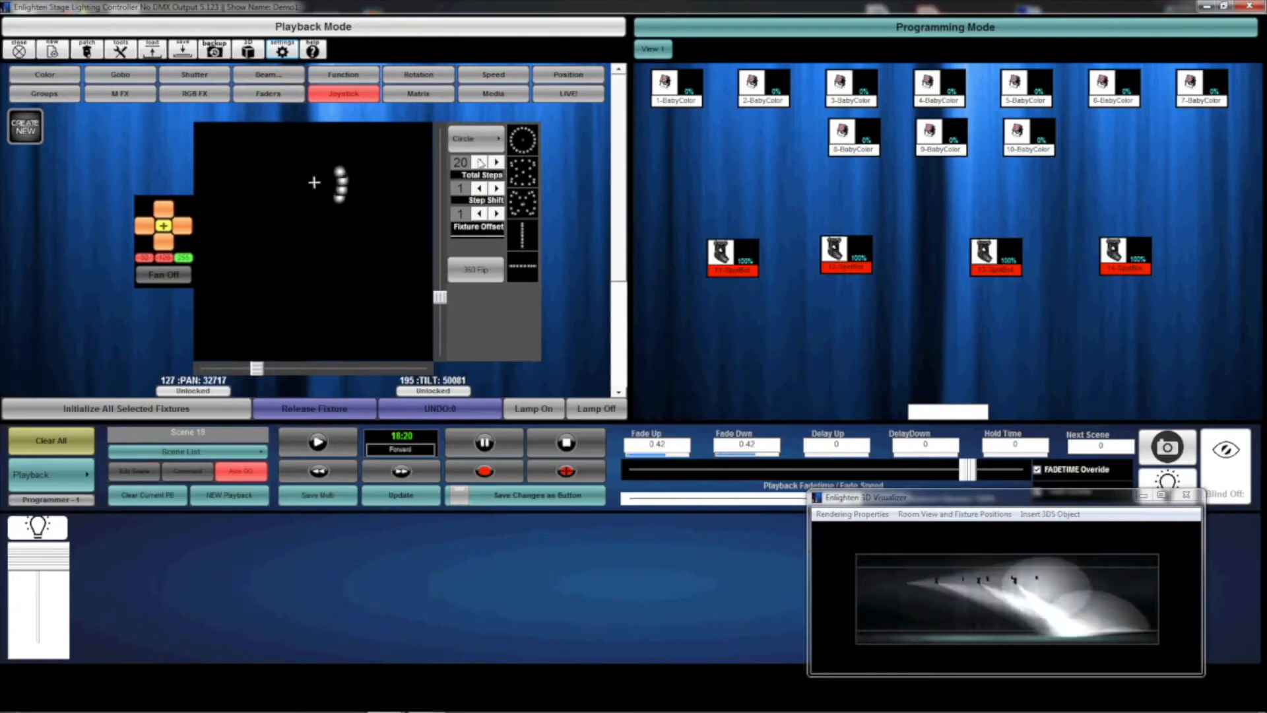
Spread the SpotBots around the circle by trying step shifts up to 5, and settle on a step shift of 3.
click(497, 189)
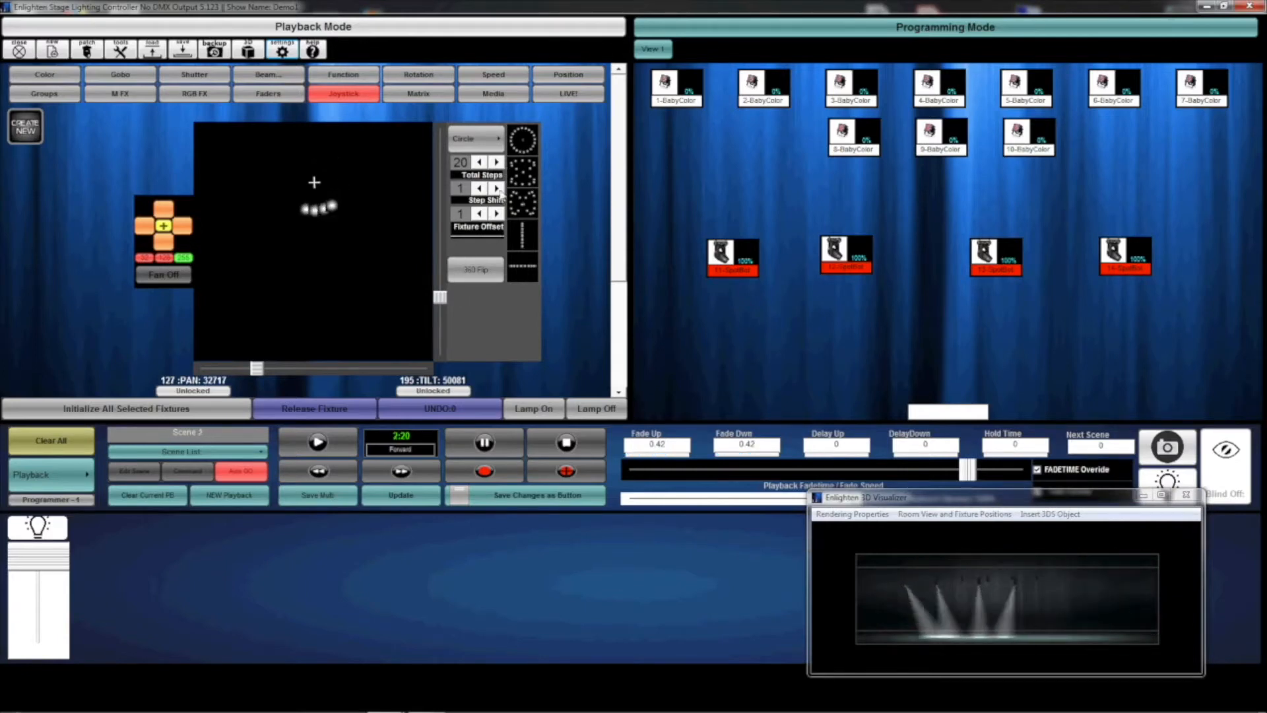
click(497, 189)
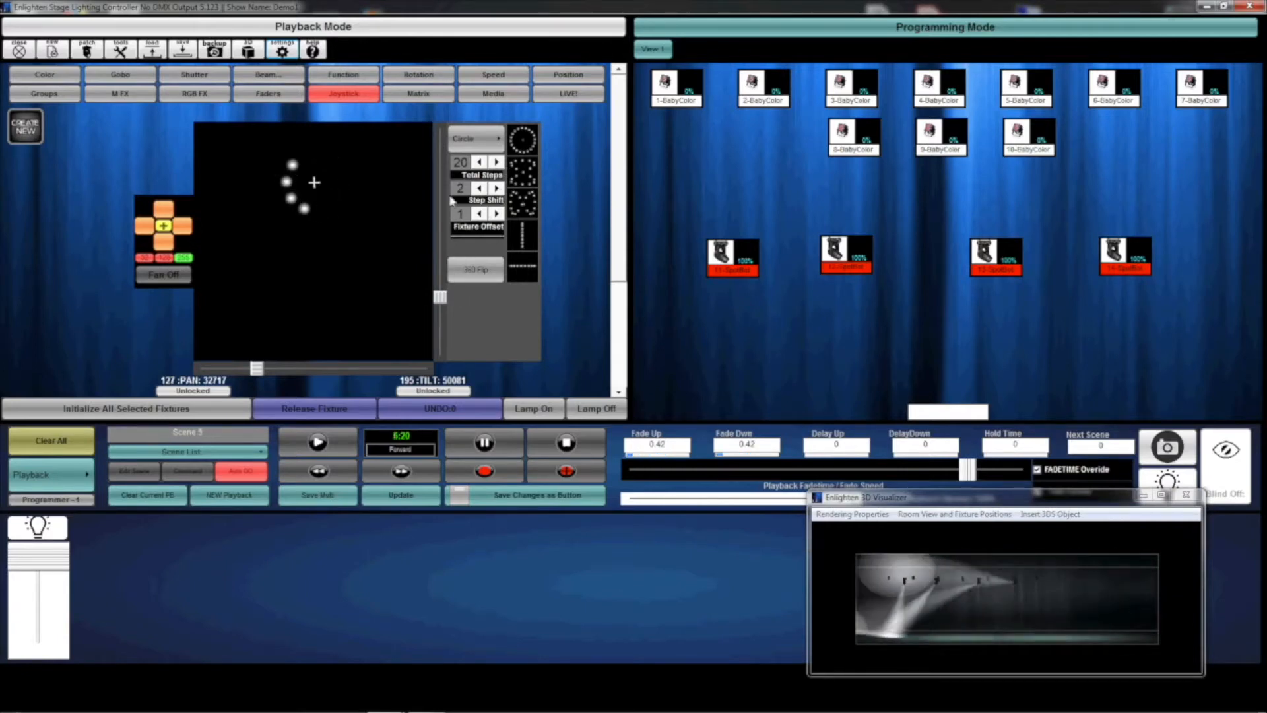
click(497, 189)
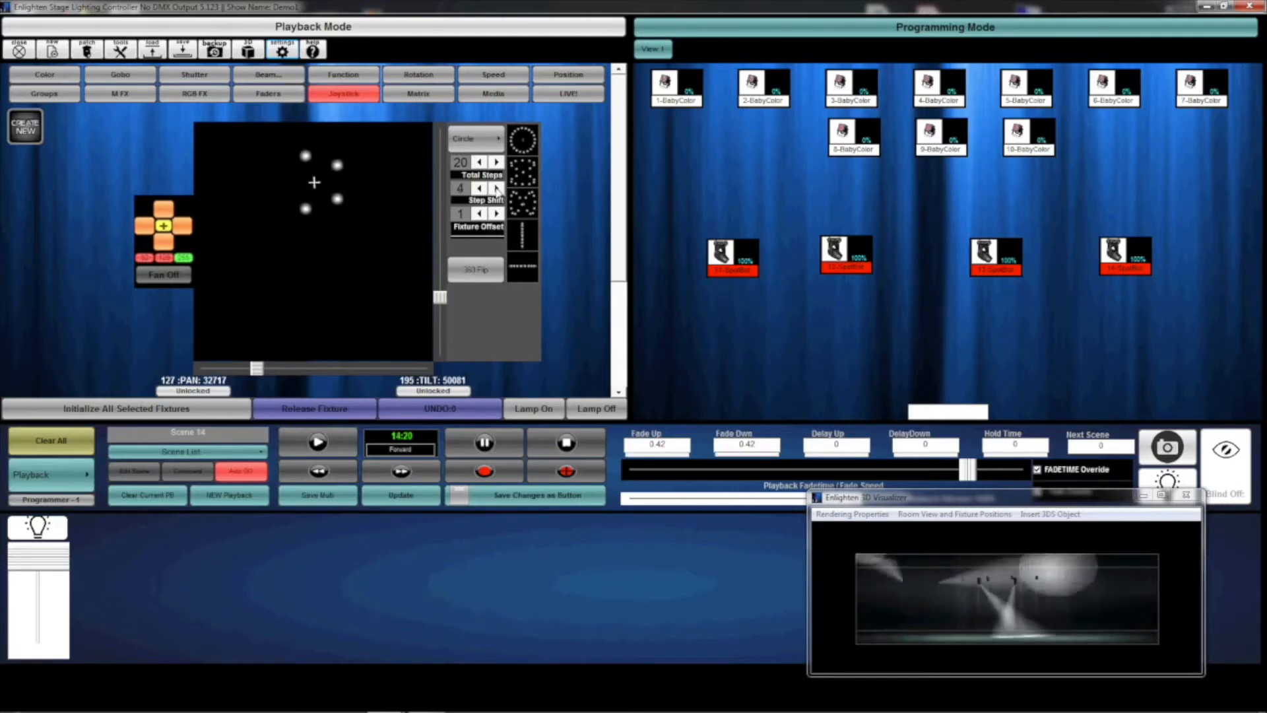
click(497, 189)
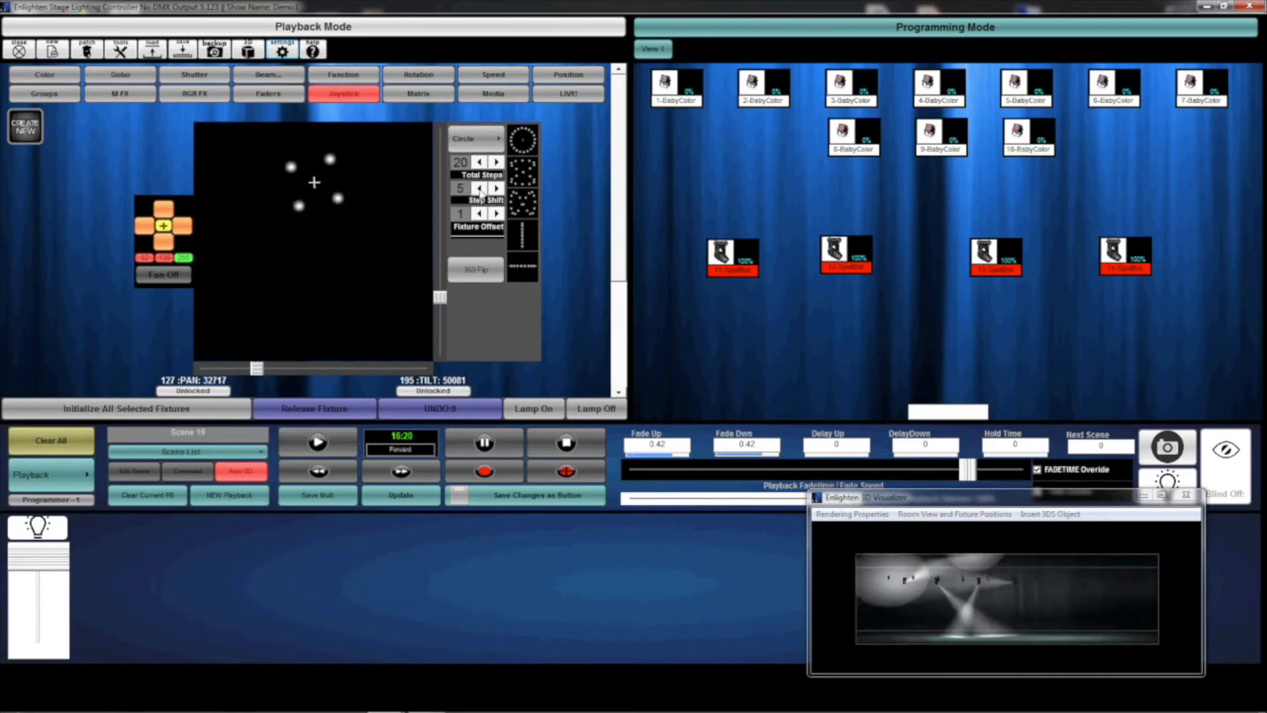
click(480, 190)
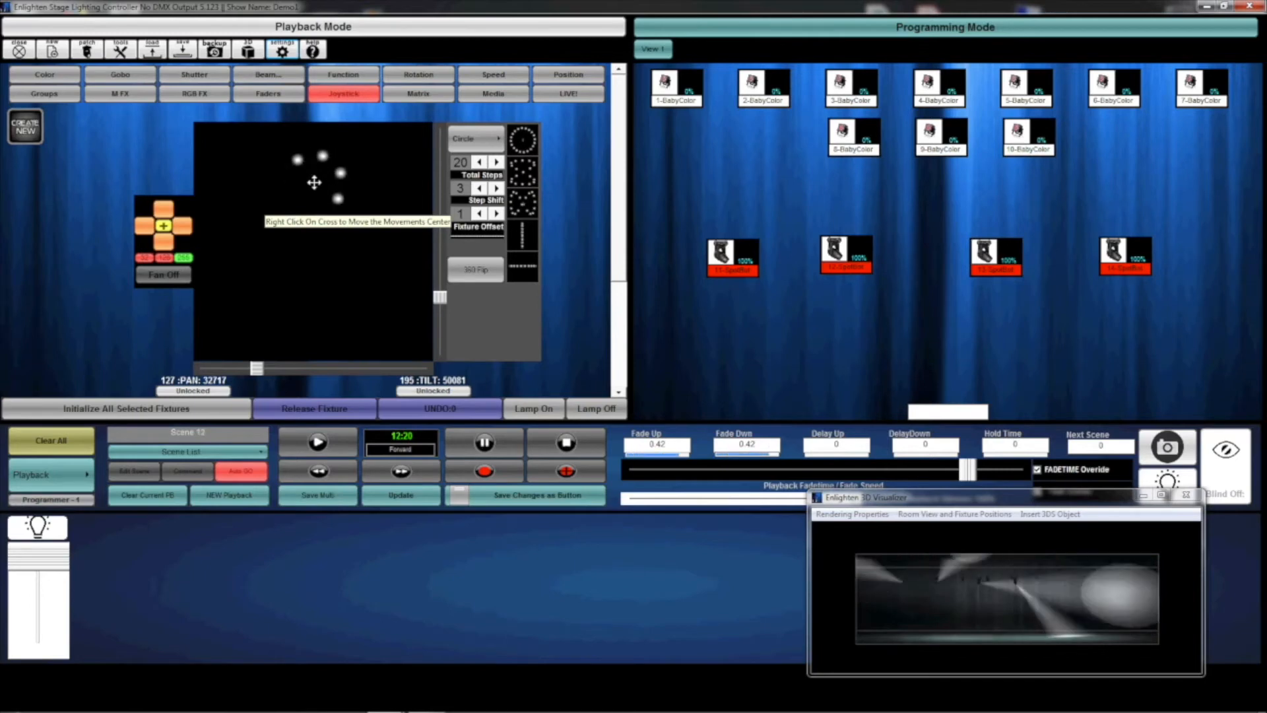
Move the centre of the circle movement down the pan/tilt area, then back up to slightly below its original position.
drag(314, 190, 314, 286)
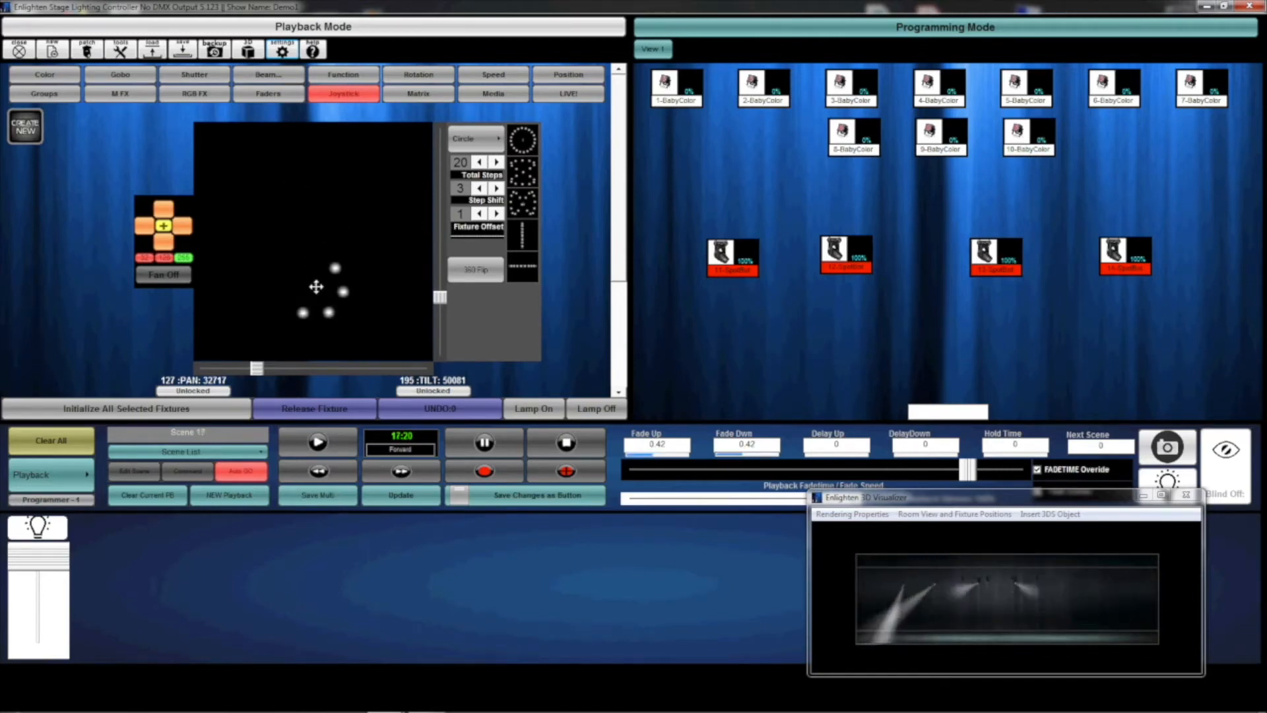
drag(319, 287, 322, 192)
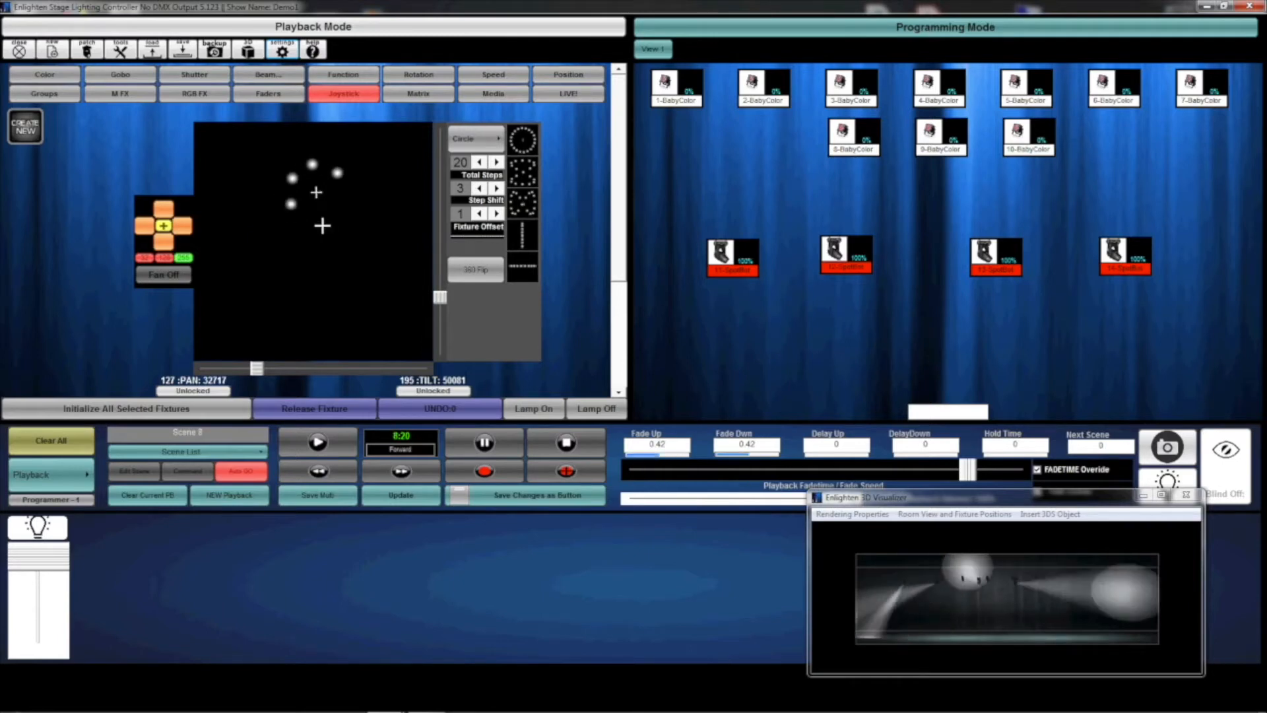
drag(316, 193, 315, 204)
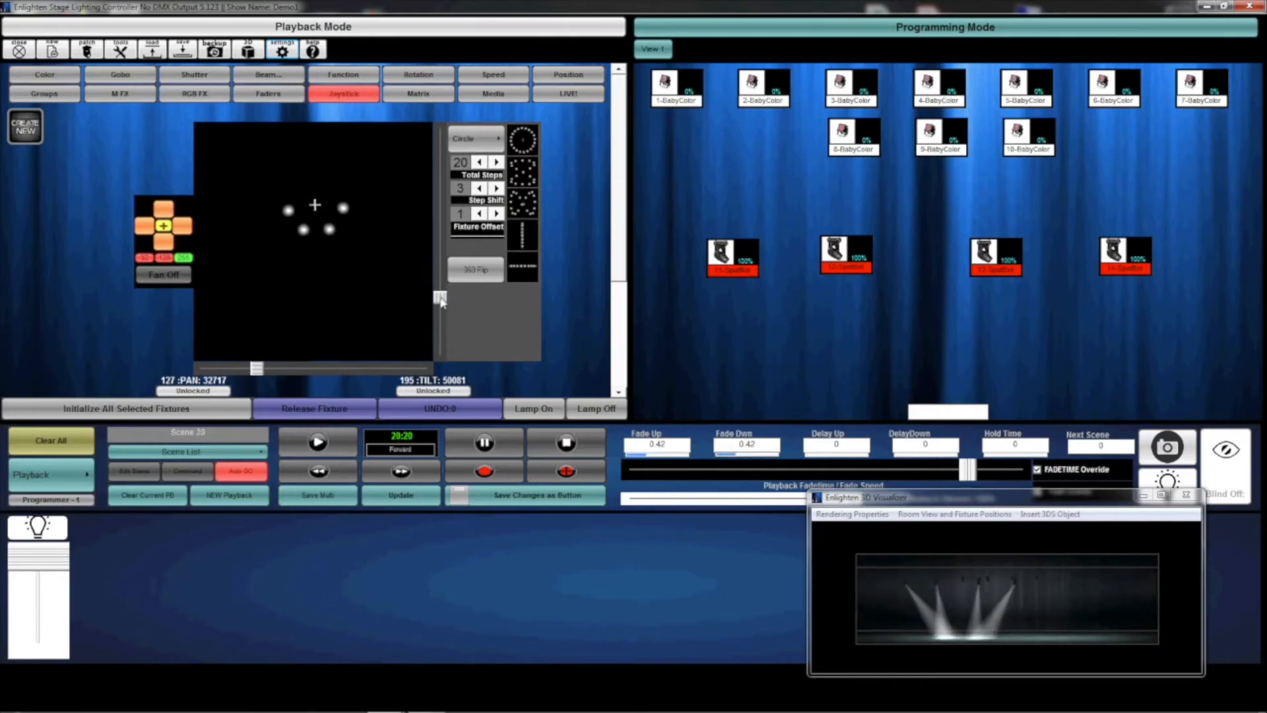
Shrink the circle movement in both pan and tilt, and set the playback fade time to 0.3.
mouse_move(441, 299)
mouse_down()
mouse_move(440, 328)
mouse_move(439, 310)
mouse_up()
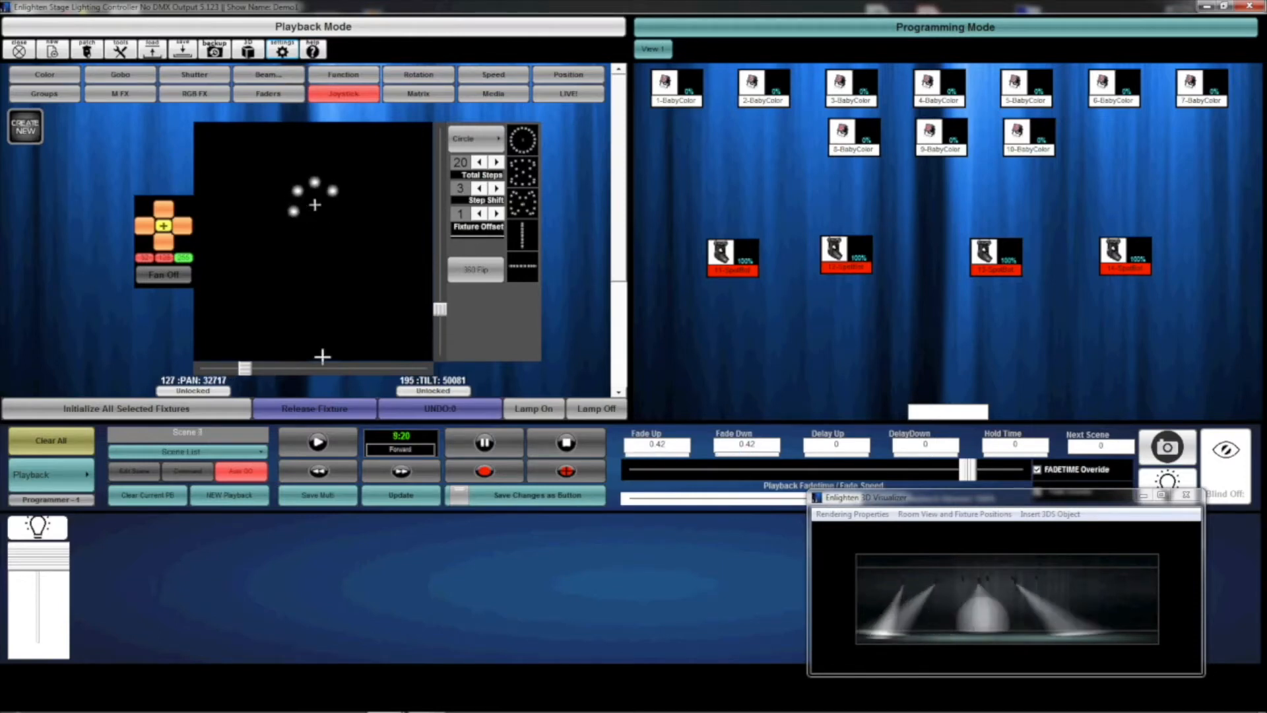
drag(443, 314, 443, 326)
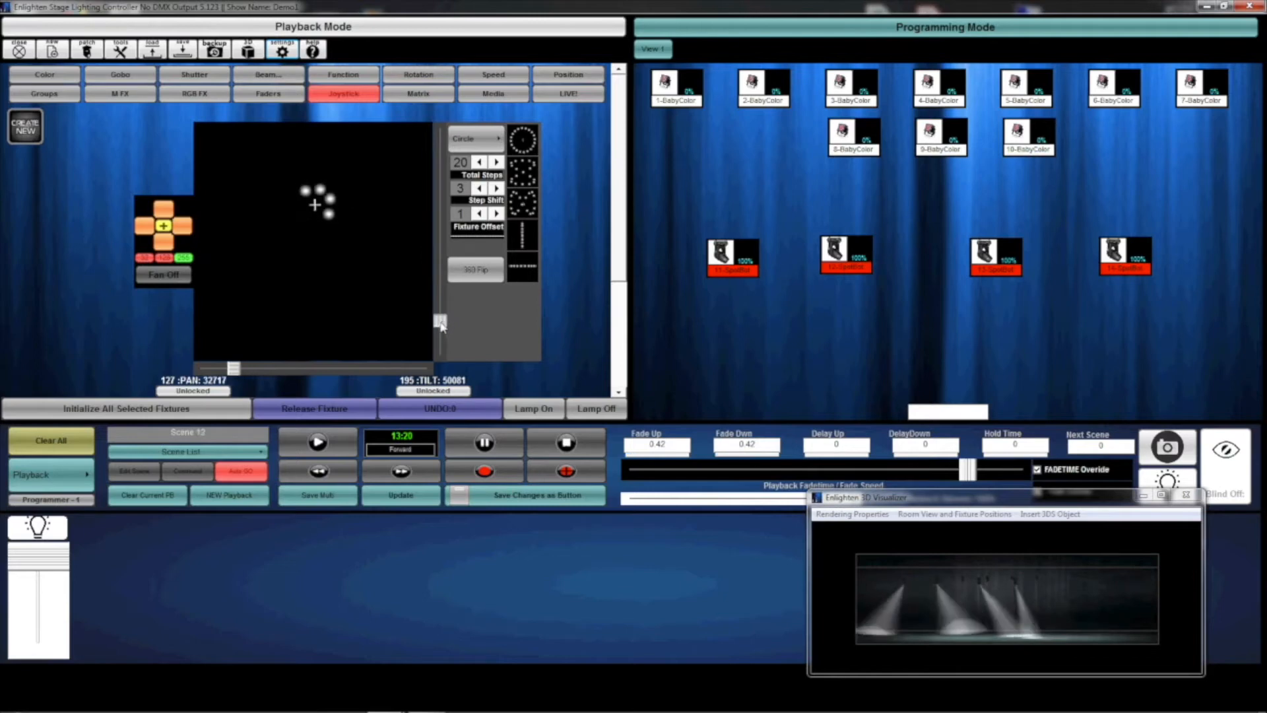
drag(968, 483, 985, 472)
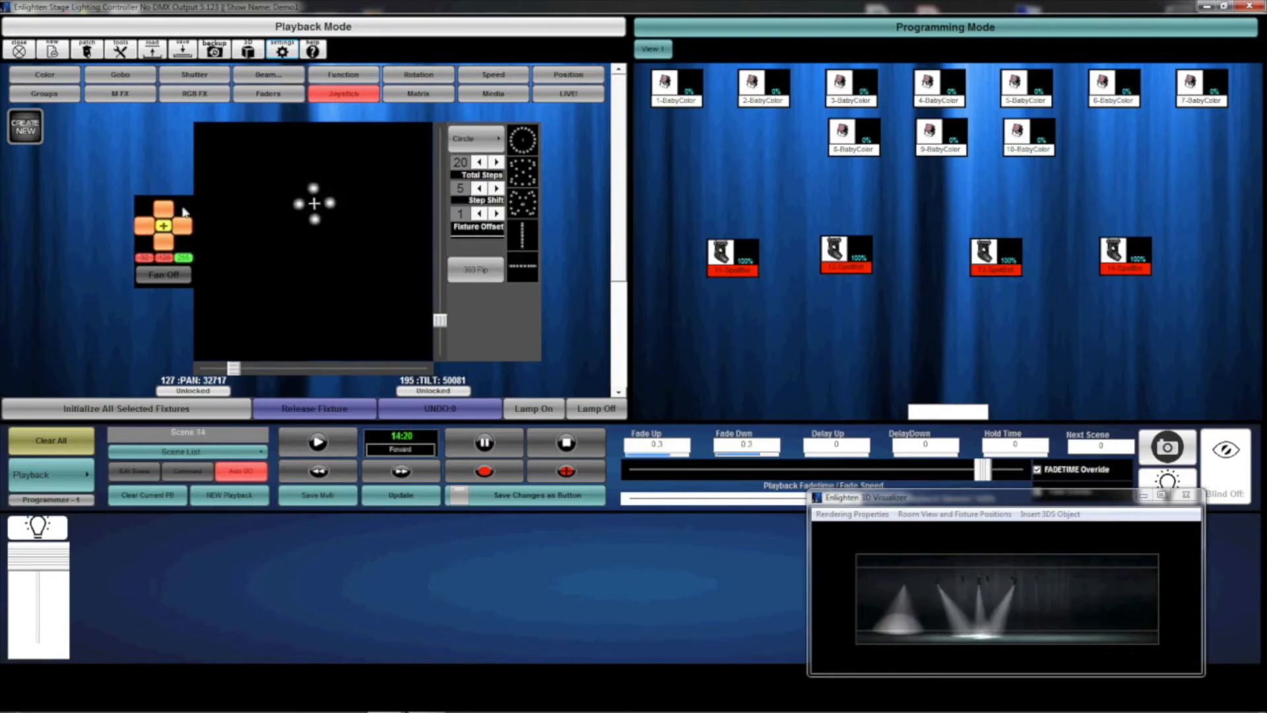
Clear all, then reselect the four SpotBot fixtures and initialize them again.
click(67, 451)
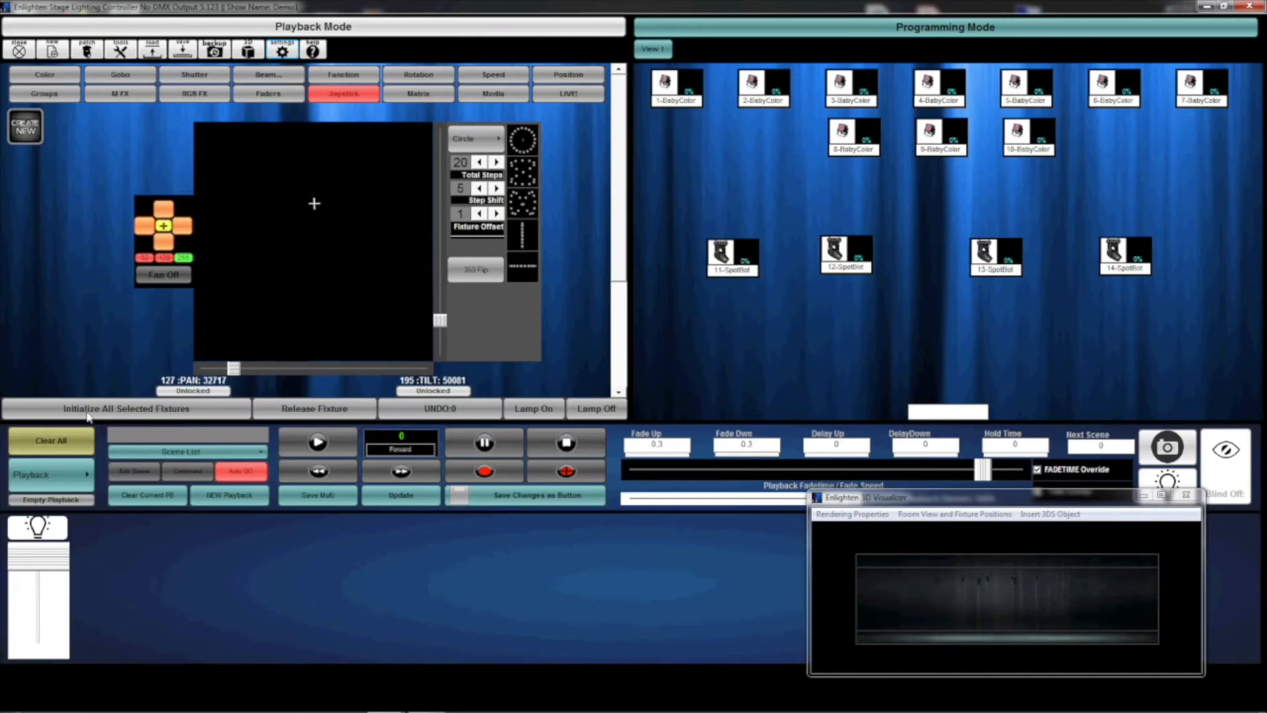
drag(1176, 301, 665, 188)
click(196, 409)
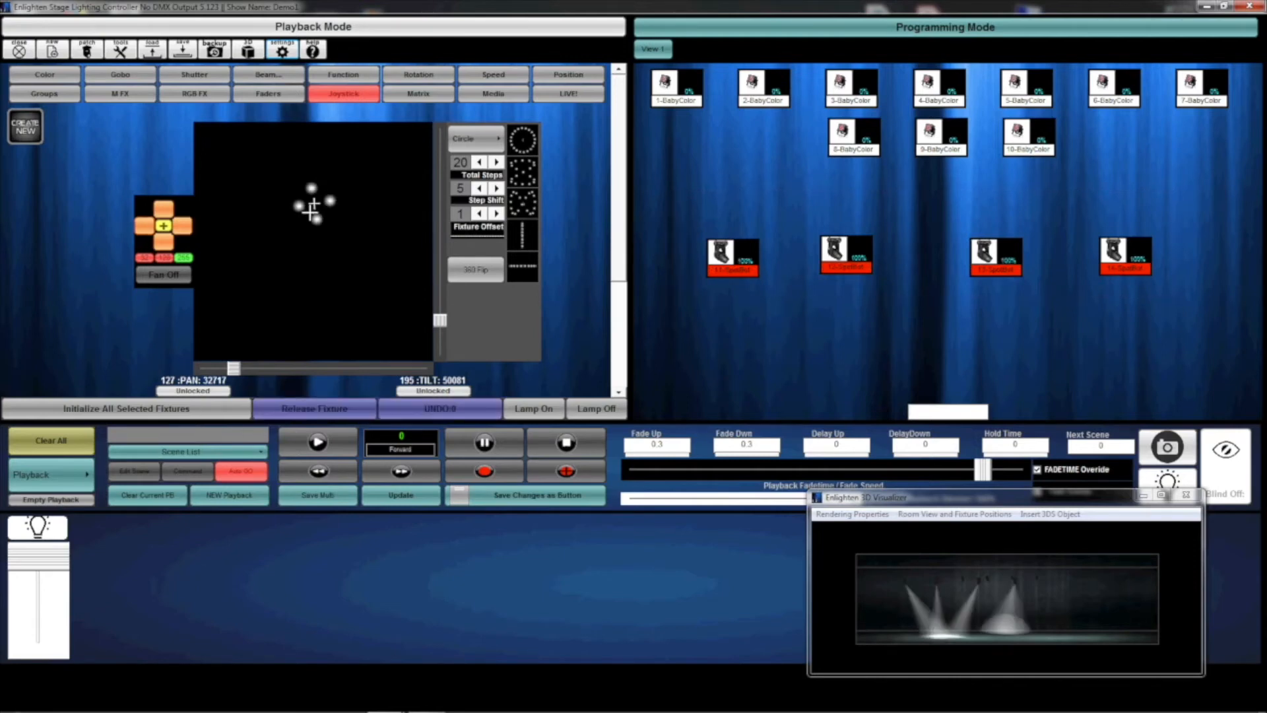
Aim the four SpotBots together at about pan 32526 and tilt 51416.
click(308, 234)
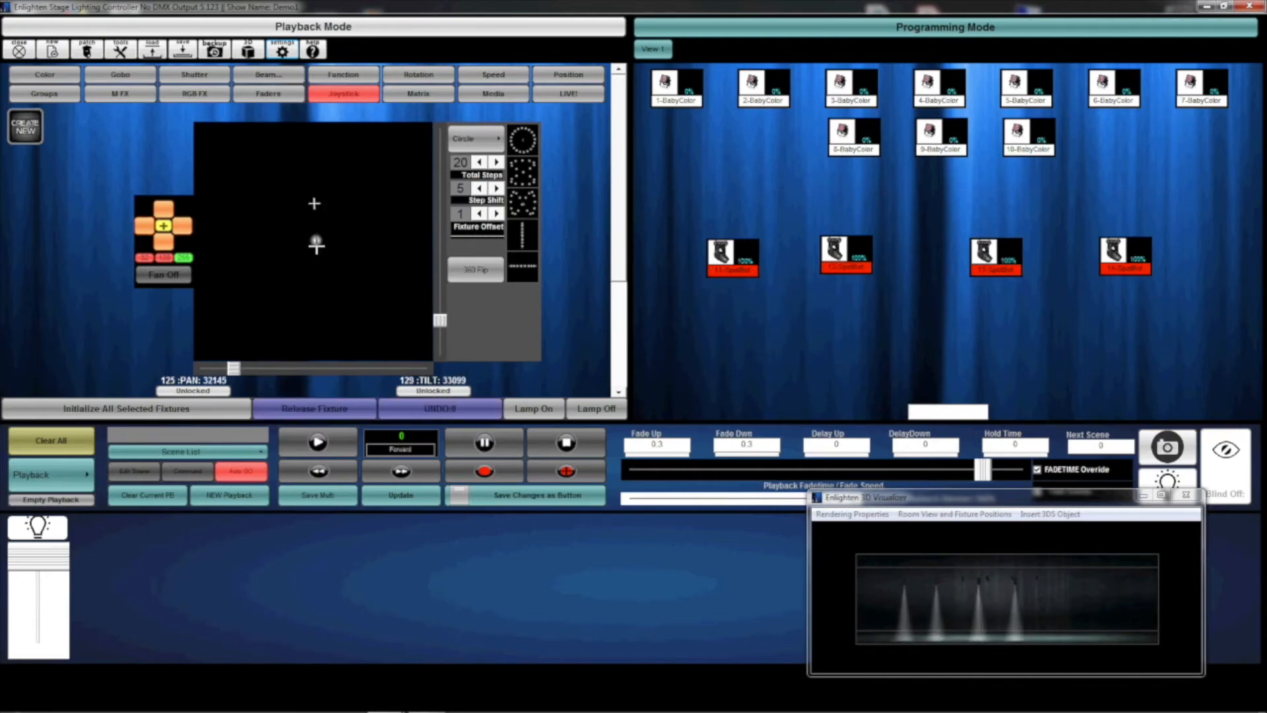
drag(316, 246, 308, 171)
click(1178, 664)
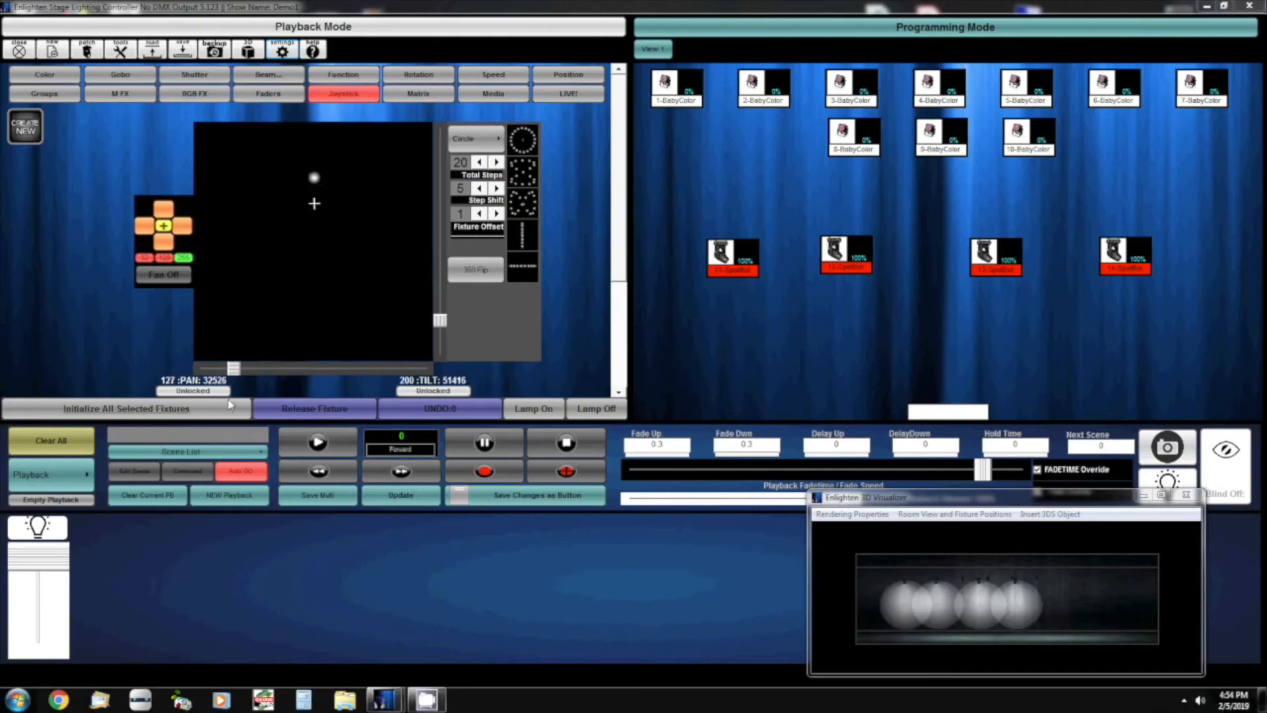
Turn the fan mode on and fan the four SpotBots out horizontally, then bring them closer together.
click(165, 280)
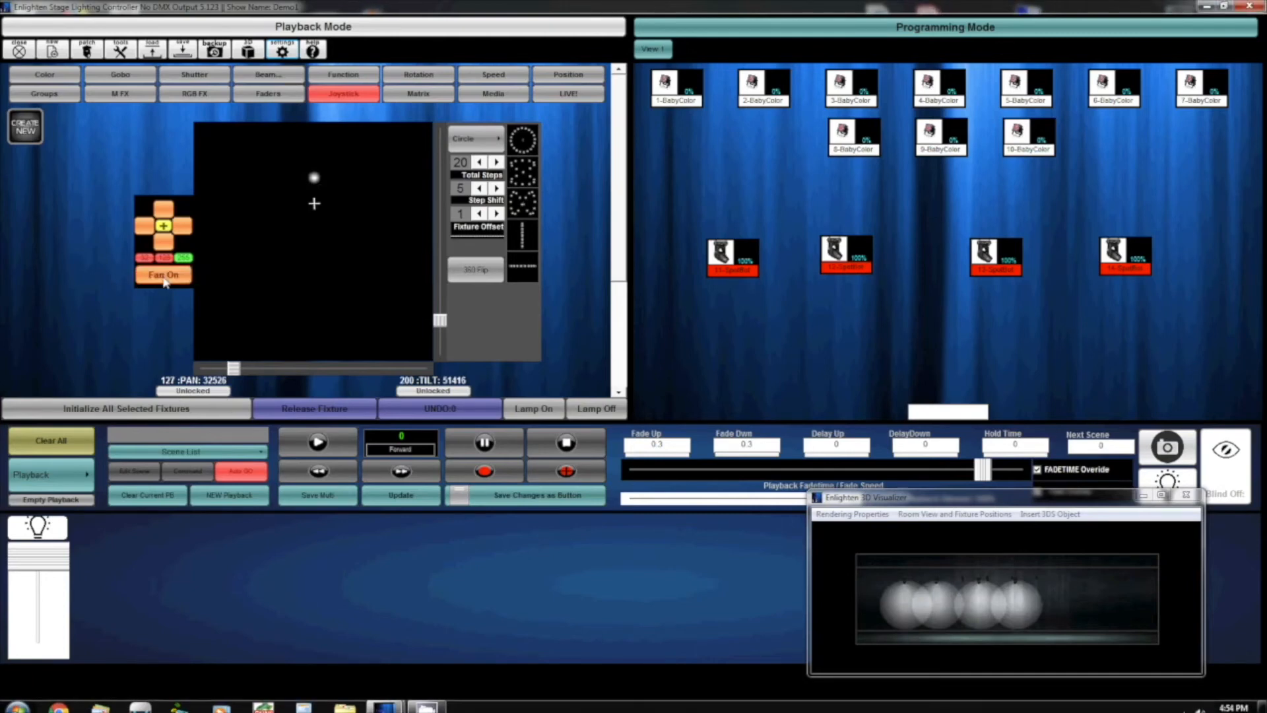
click(183, 228)
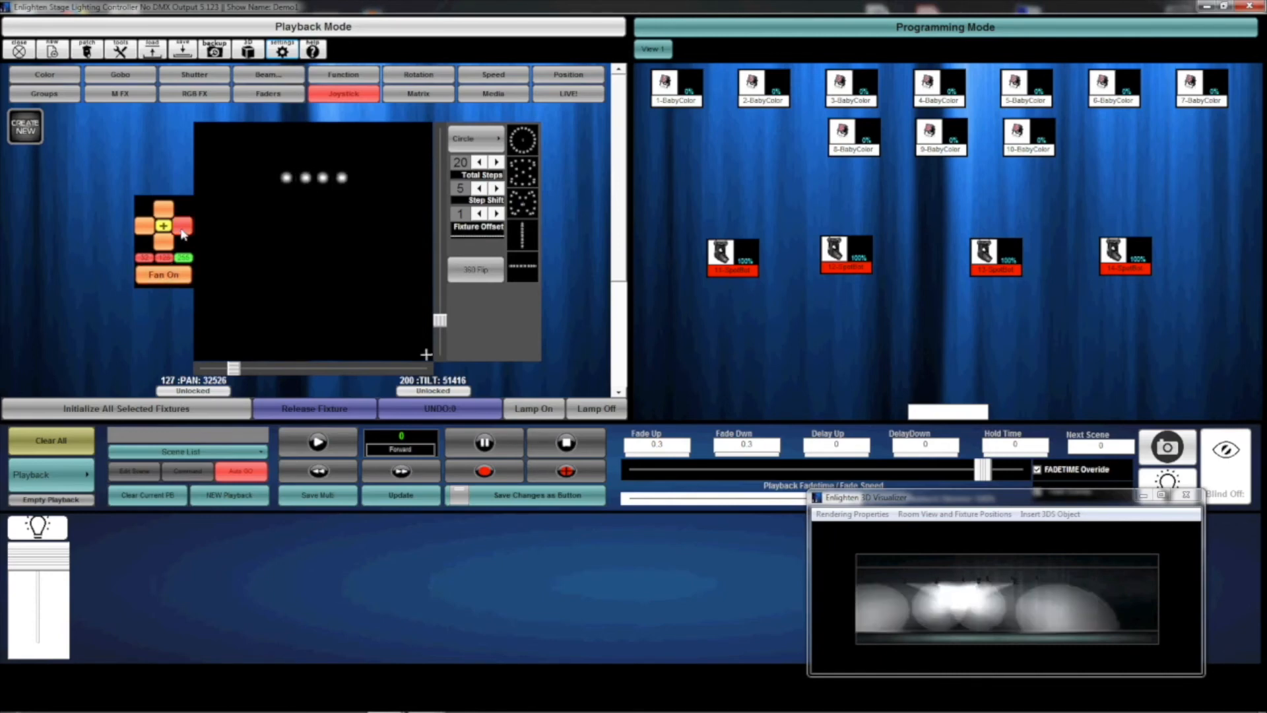
click(182, 231)
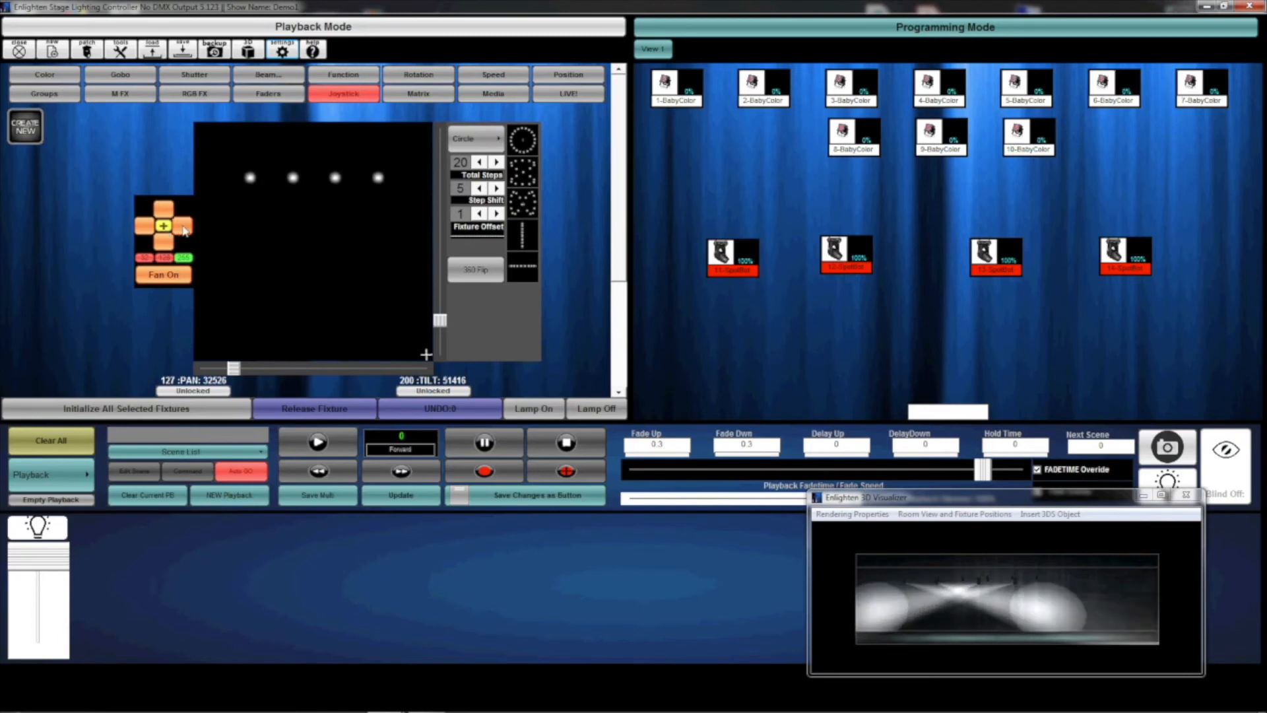
click(144, 228)
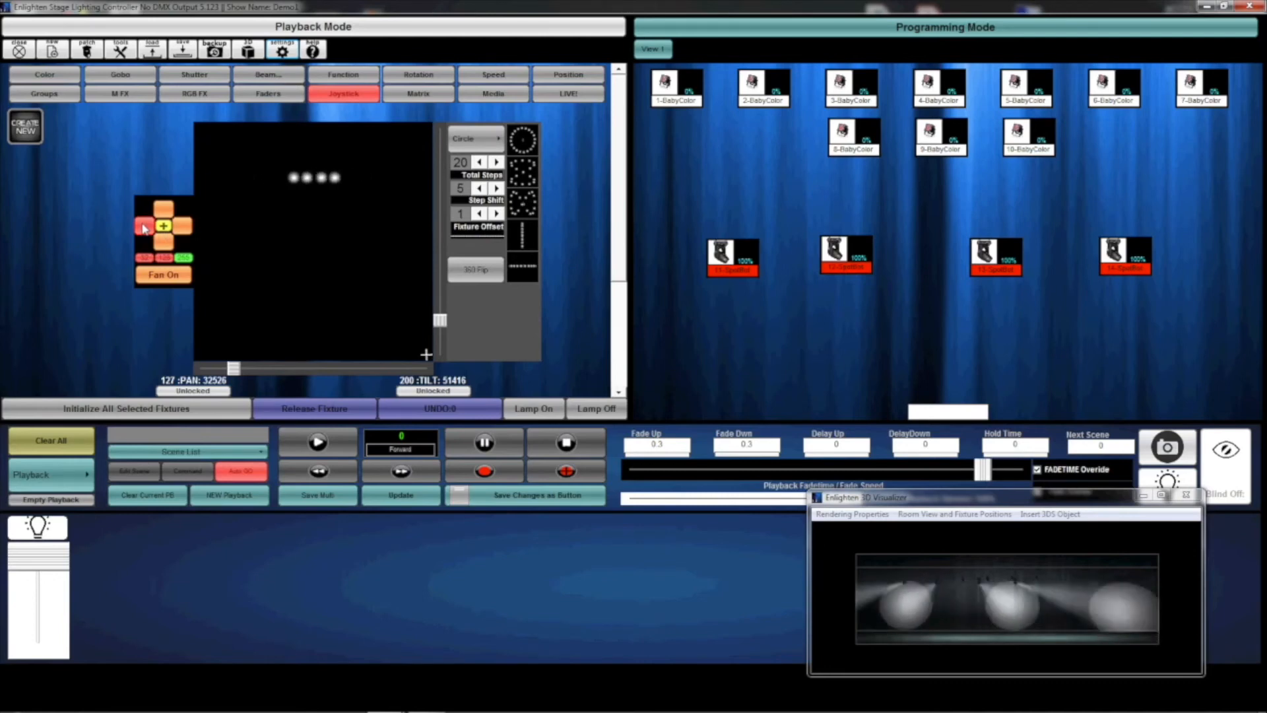
Fan the SpotBots into a diagonal and back to a level row, then readjust their horizontal spread.
click(164, 212)
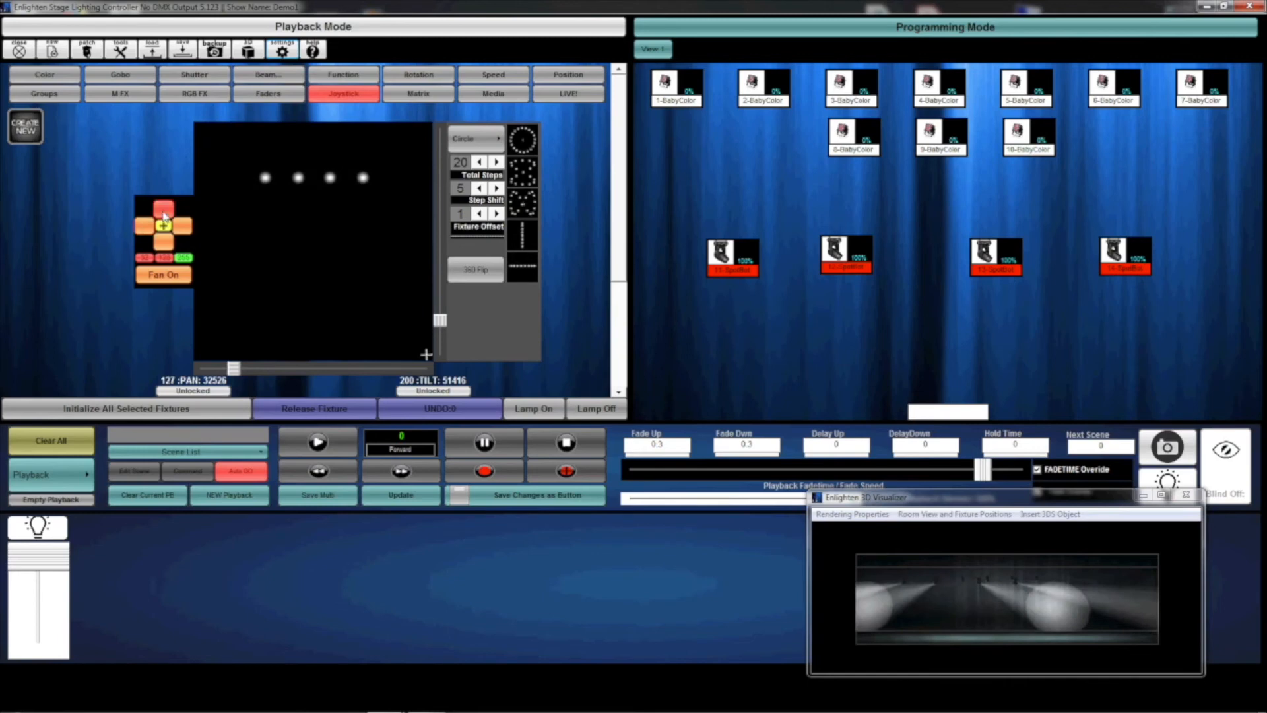
click(164, 245)
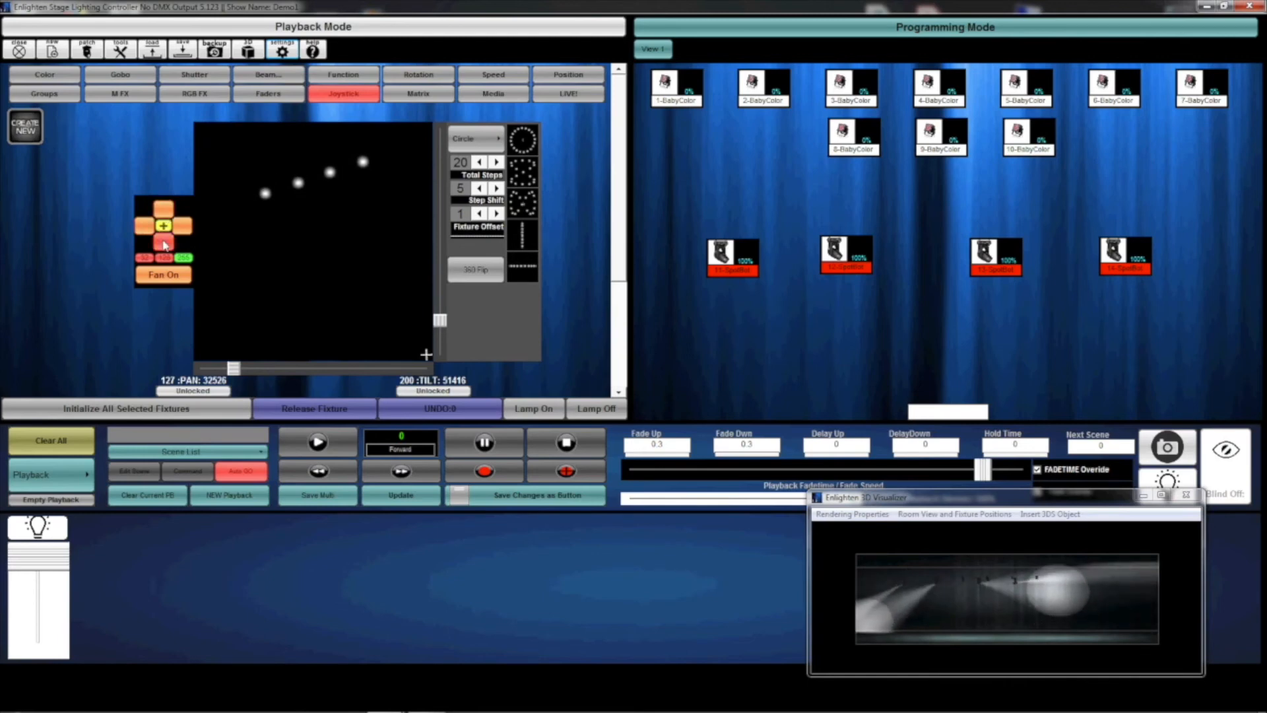
click(182, 225)
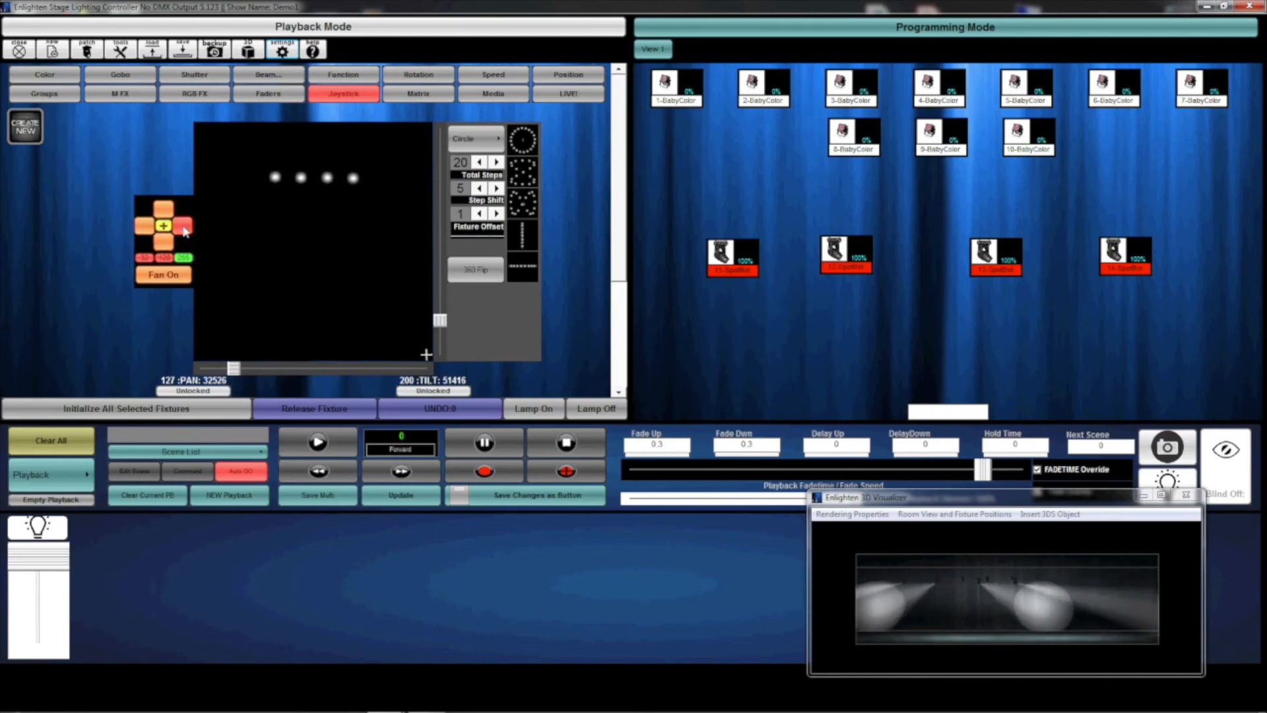
click(146, 227)
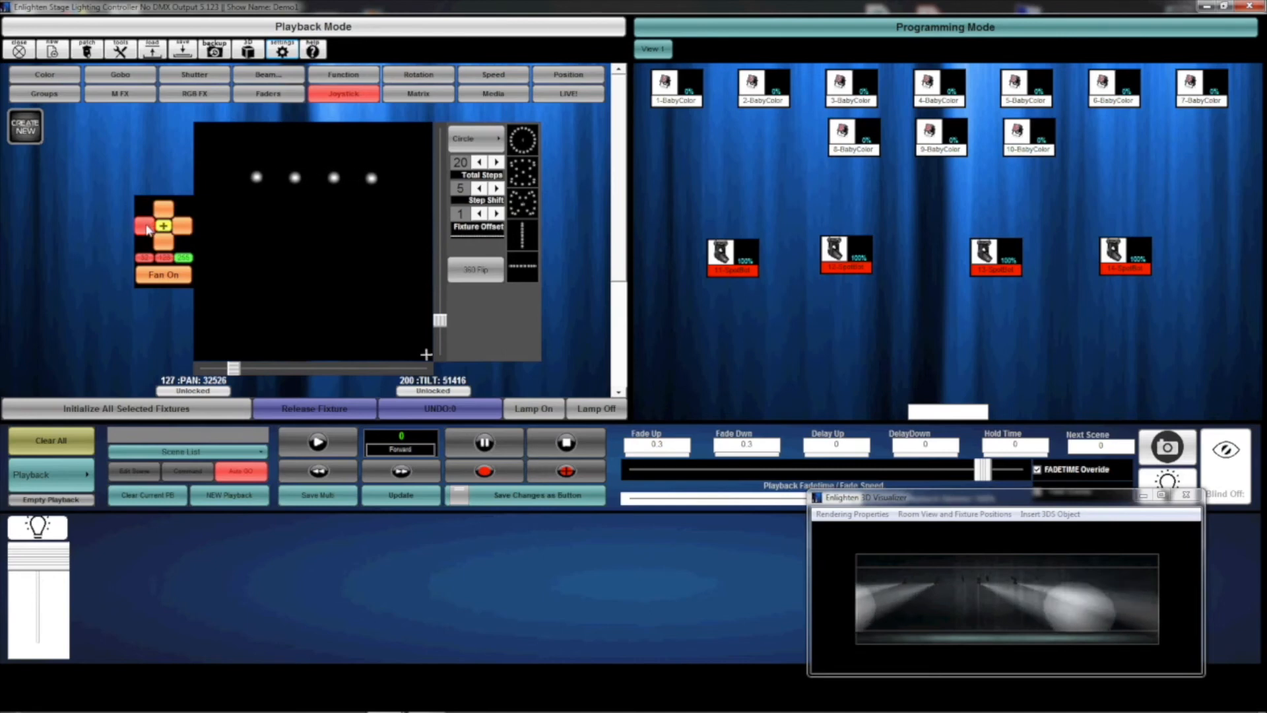
click(183, 227)
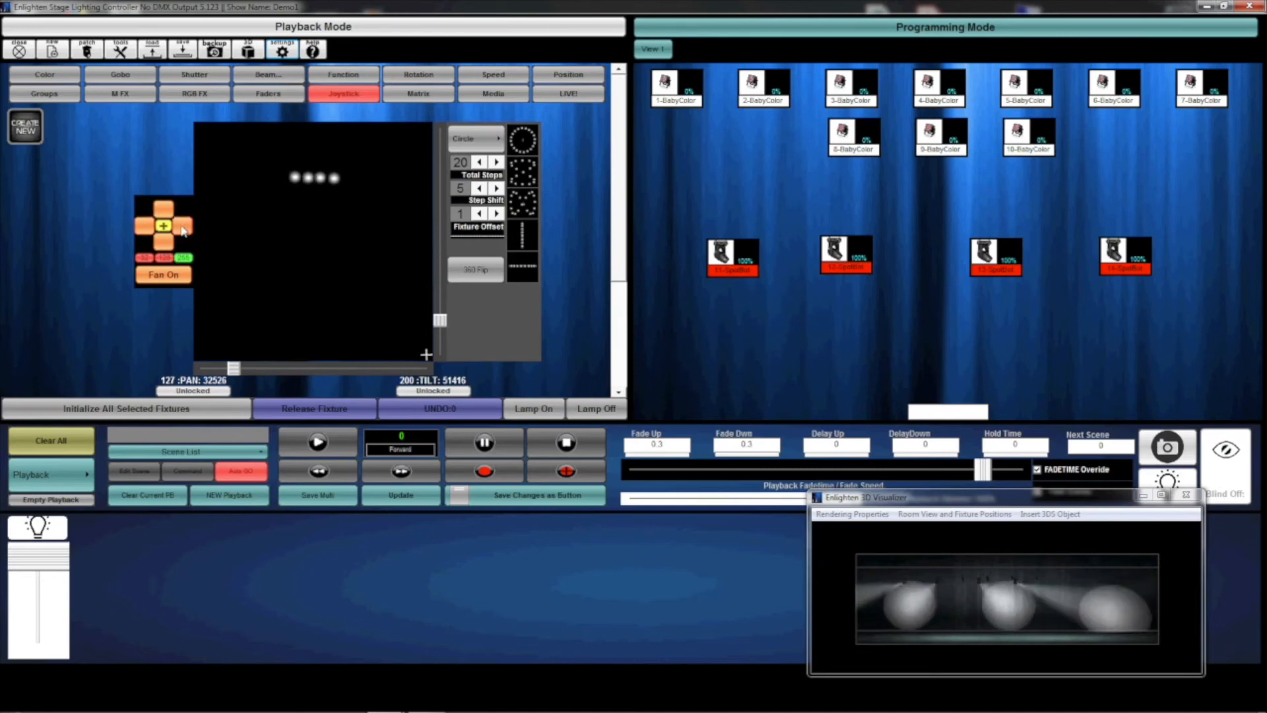
click(183, 227)
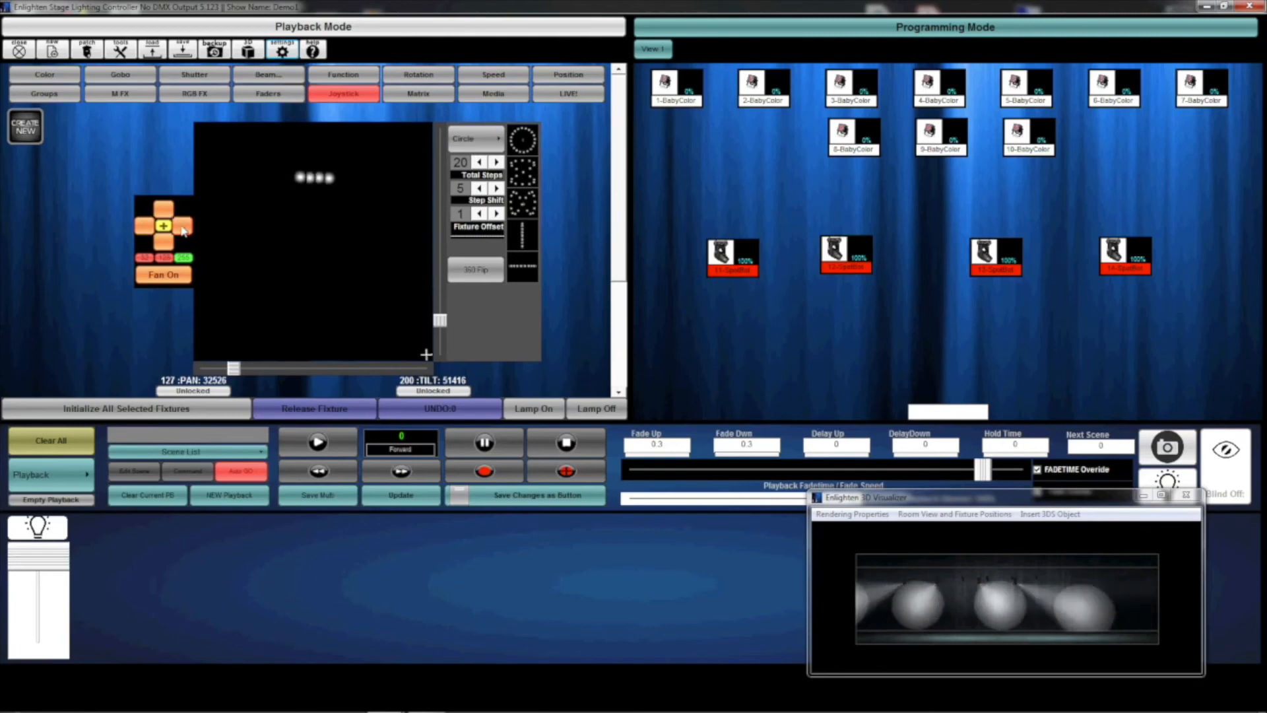
Apply the Vertical Line movement shape to the fanned SpotBots with a step shift of 2.
click(528, 238)
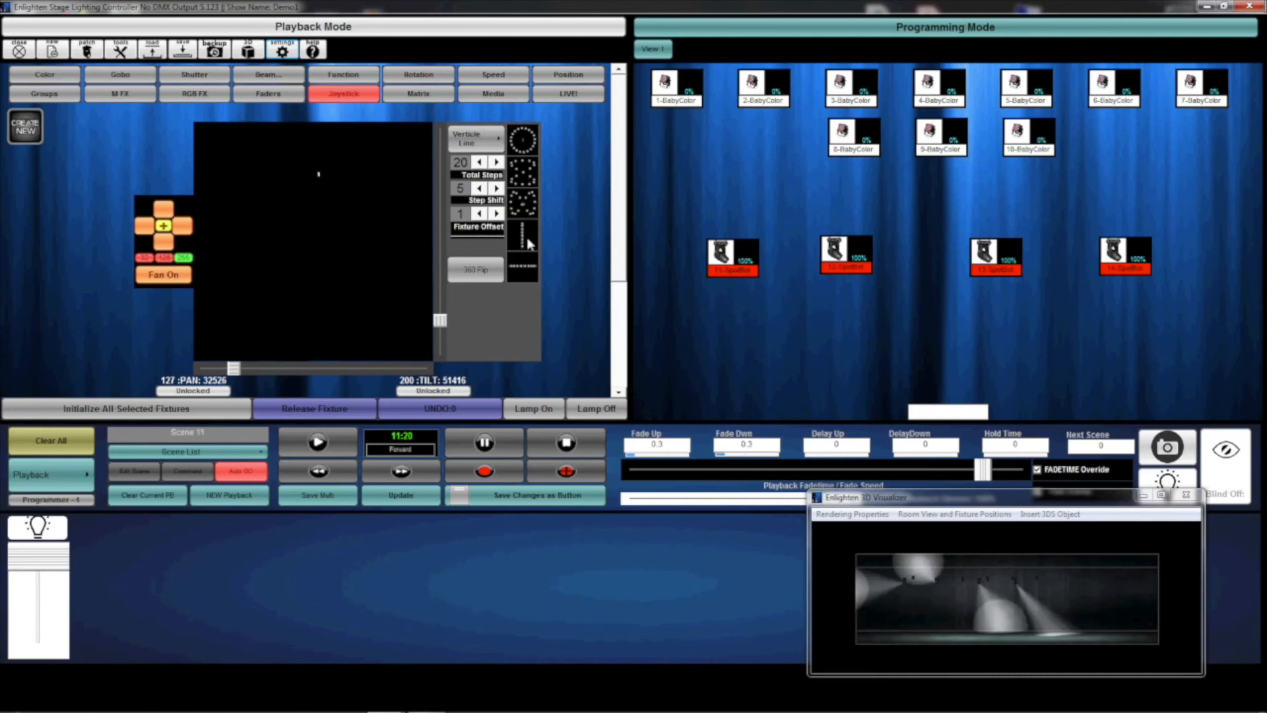
click(479, 188)
click(479, 189)
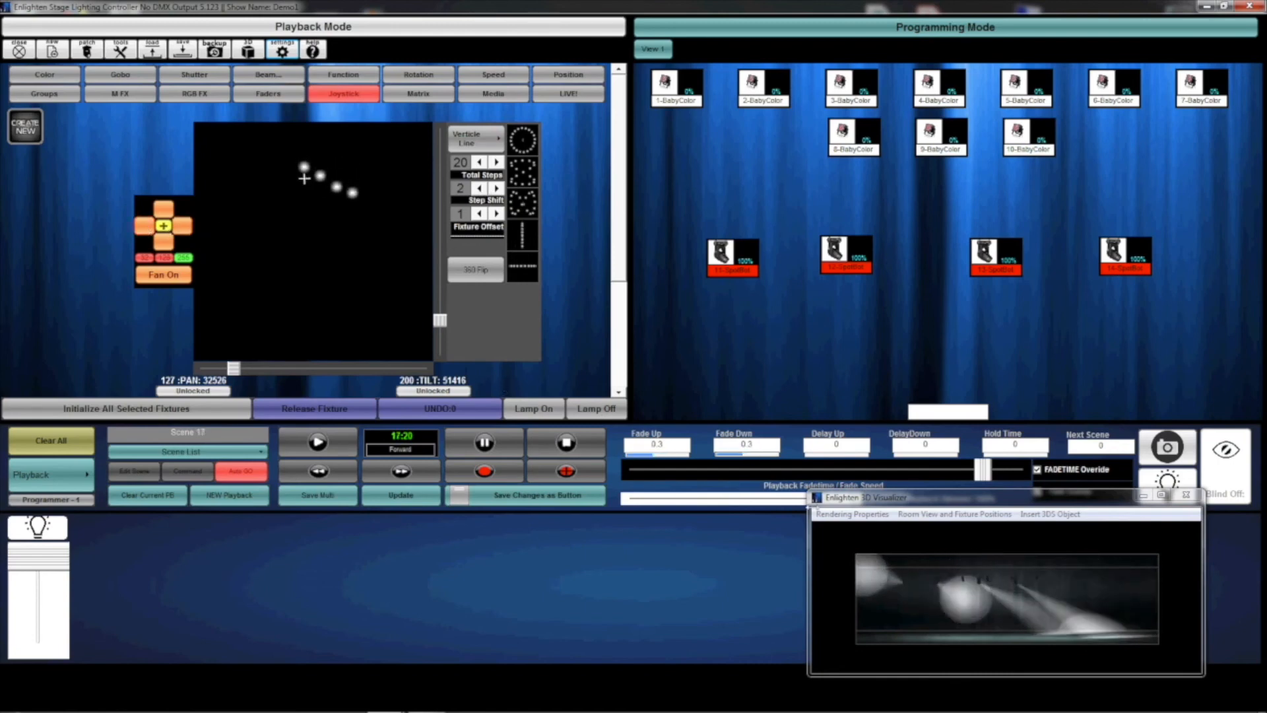
Set the playback fade time to 0.26 and turn the fan mode off.
drag(981, 473, 986, 475)
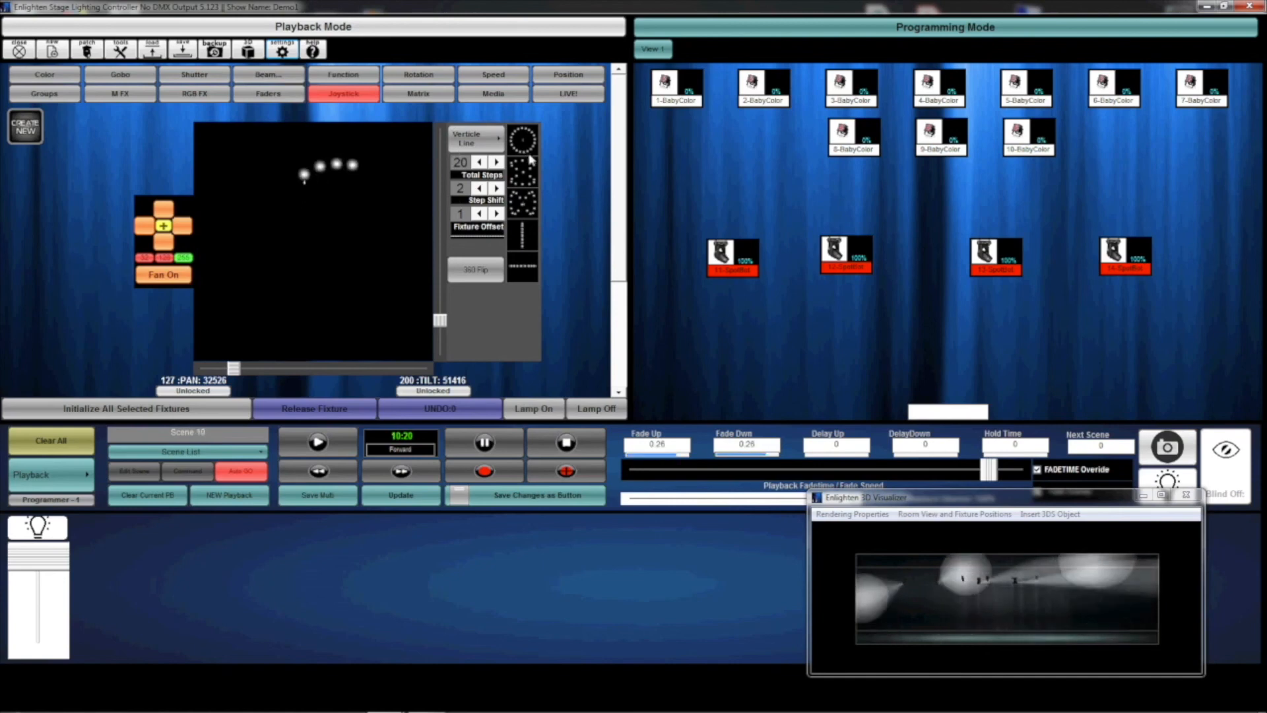
click(163, 276)
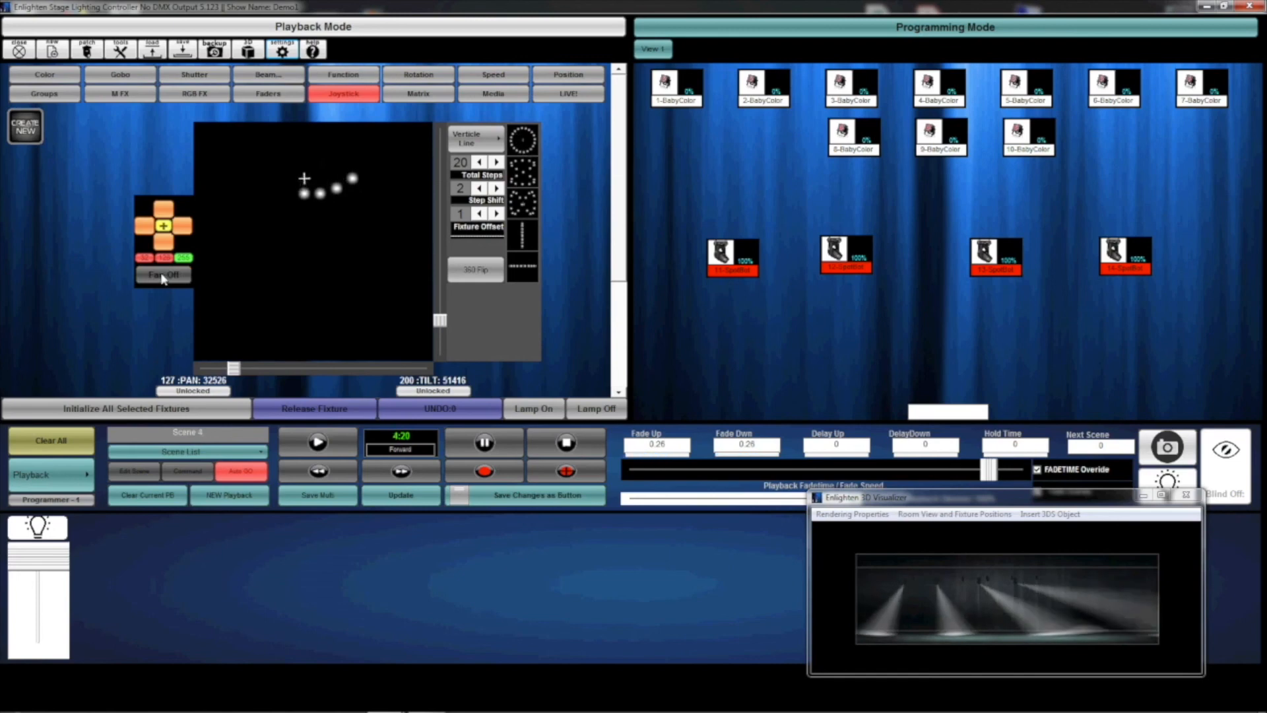